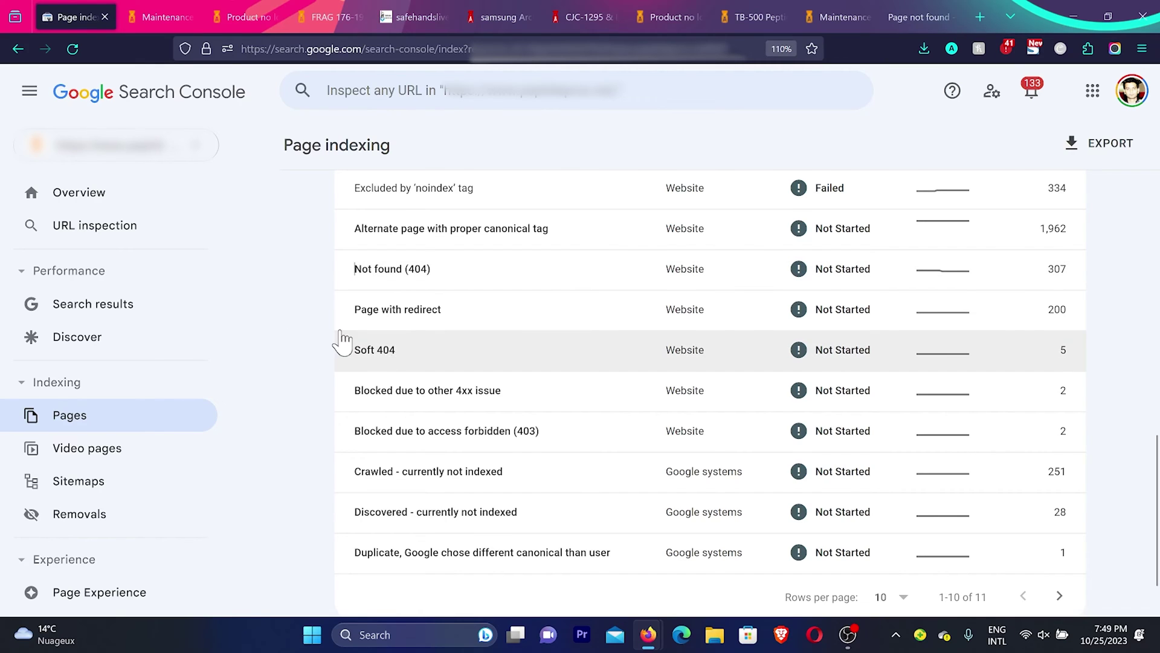
Open the Soft 404 row in Page indexing to list its five example URLs.
scroll(321, 360, up, 1)
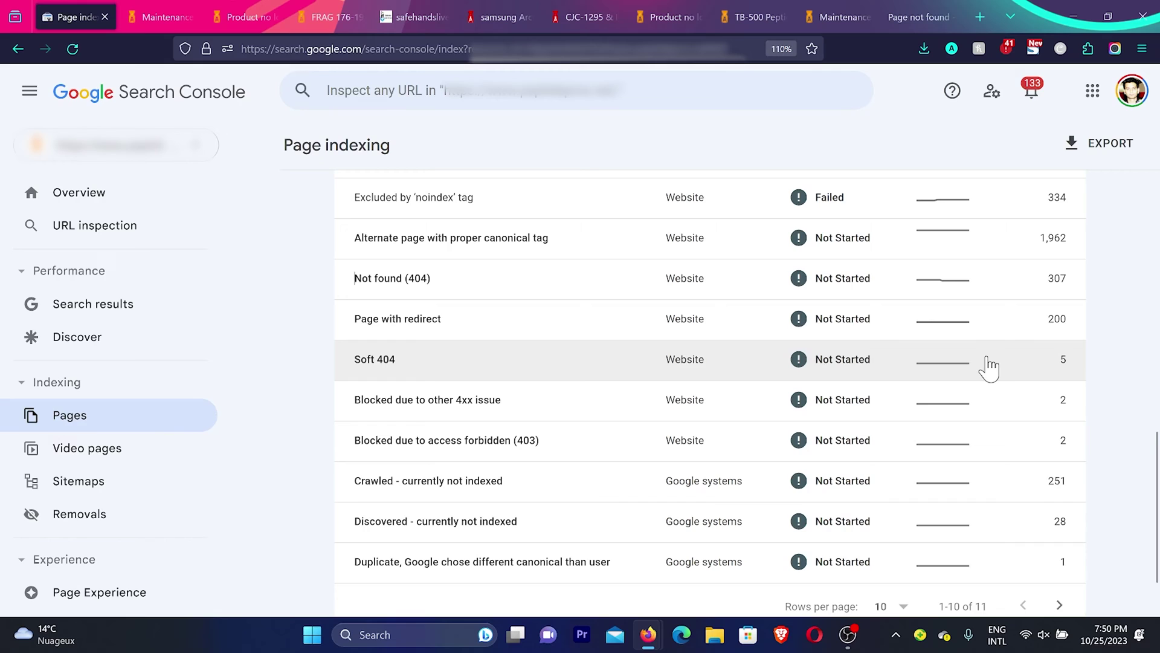
click(1008, 363)
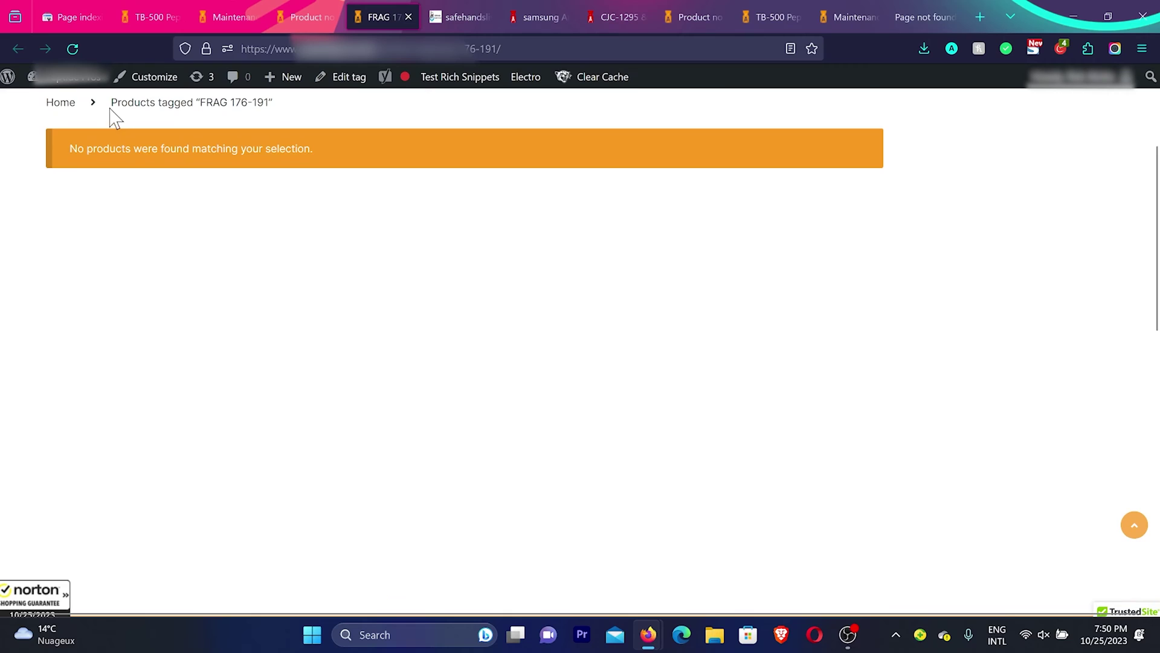
On the FRAG 176-191 tag page, highlight the tag name and the 'No products were found' notice.
drag(198, 104, 268, 102)
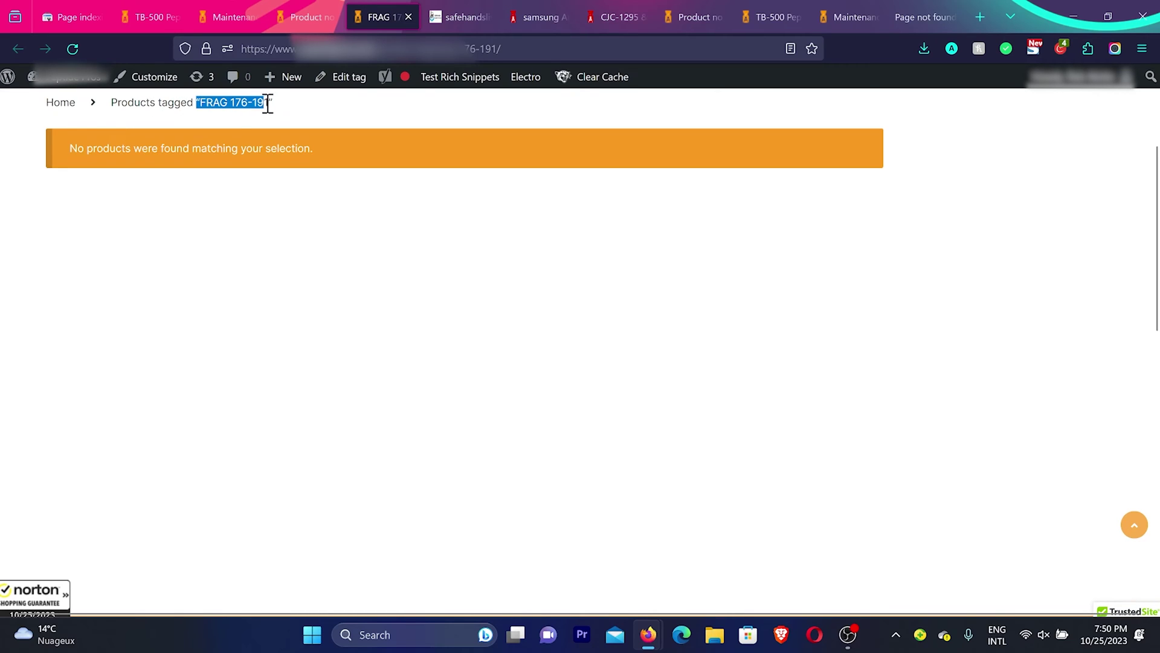
click(235, 123)
drag(64, 151, 321, 147)
click(383, 314)
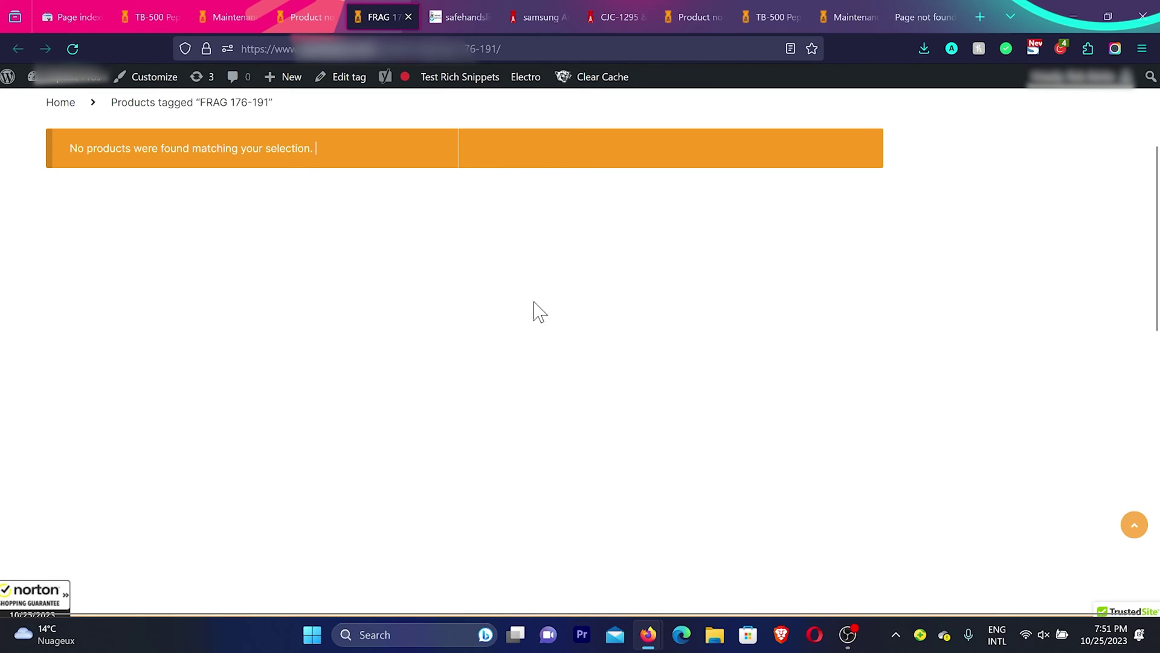
Reload the tag page in the Network panel, confirming status 200, then return to the Soft 404 report.
right_click(591, 293)
click(684, 508)
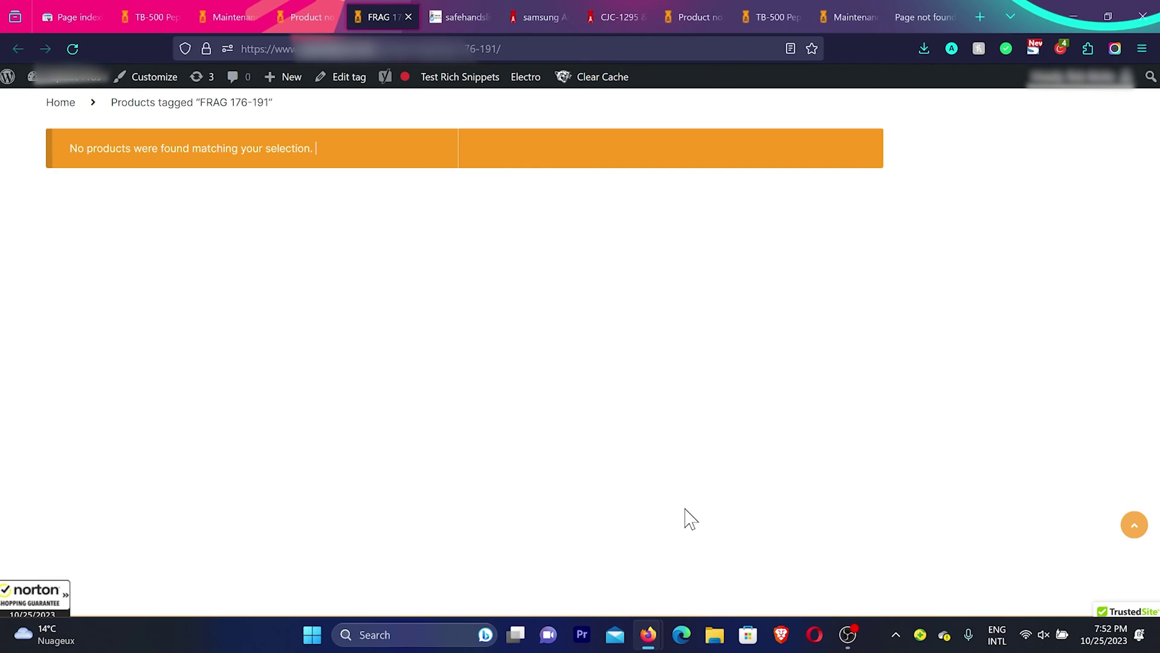
click(251, 354)
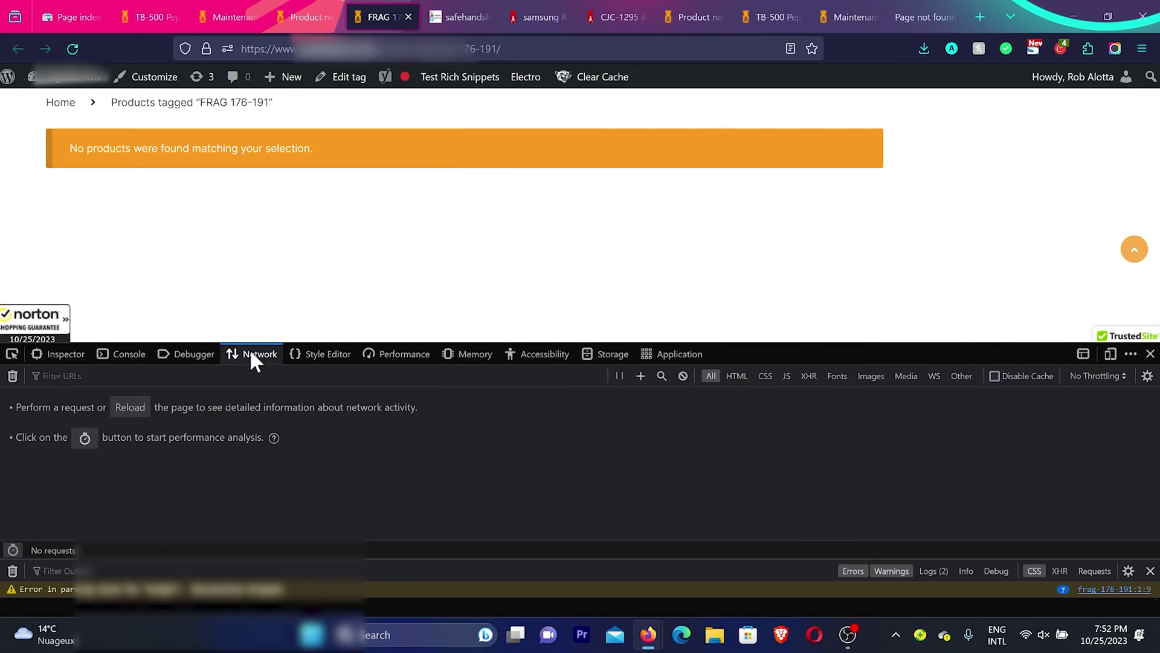
click(72, 48)
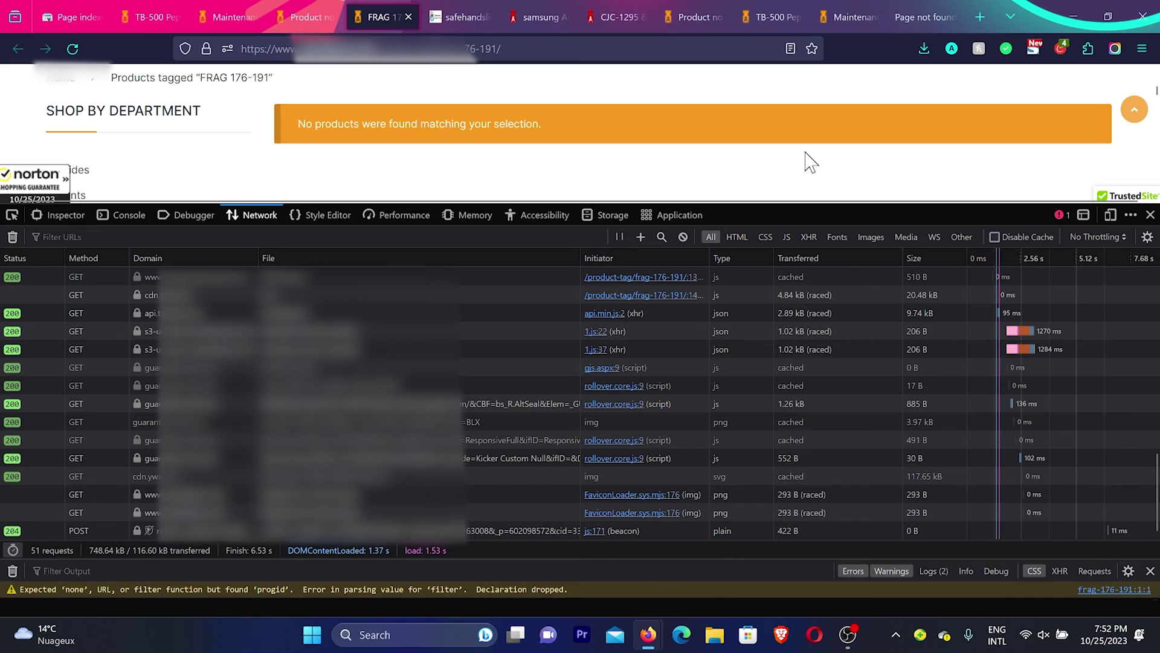
click(84, 12)
mouse_move(705, 505)
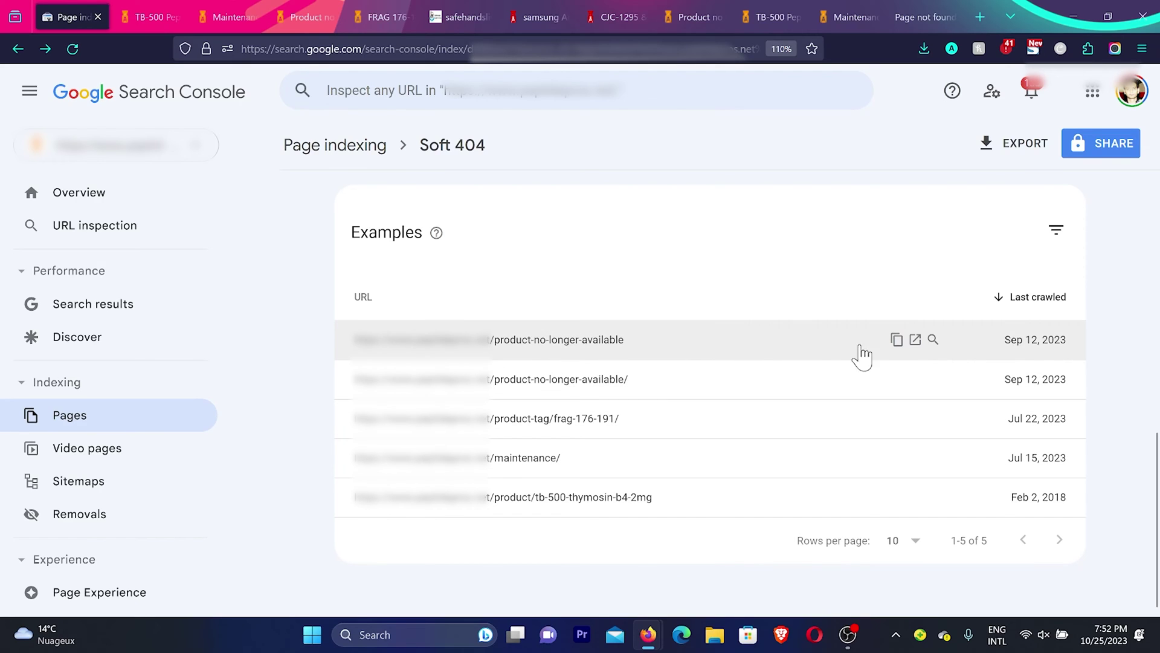
Record the Product no longer available page's network requests, showing its document returns status 200.
key(ctrl+4)
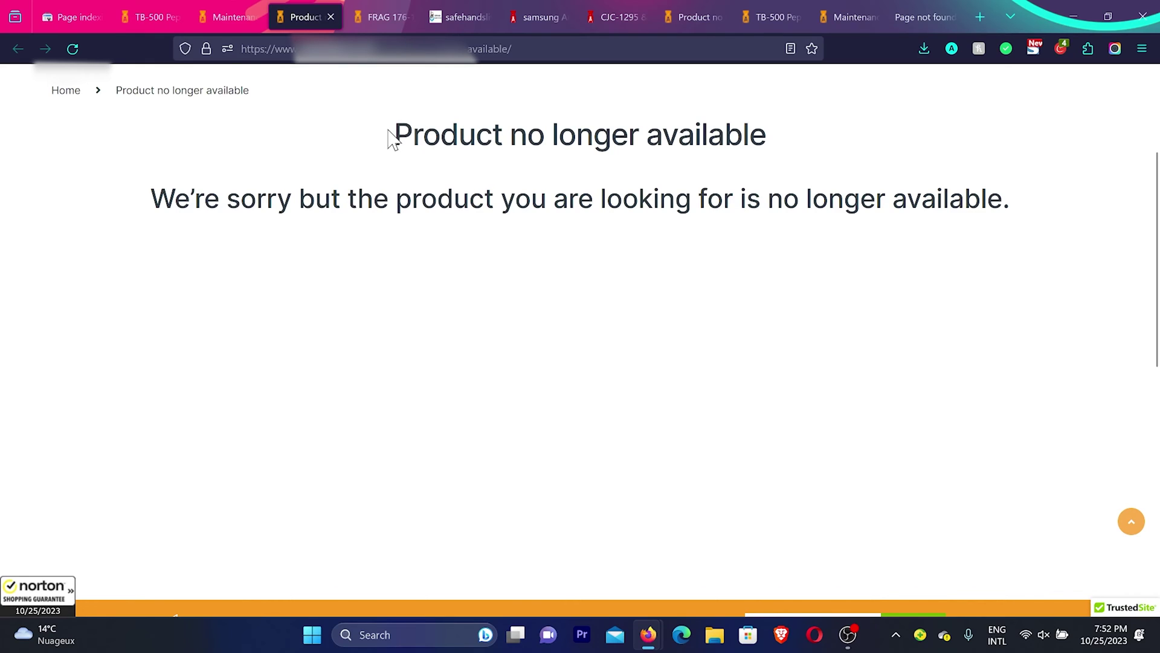
drag(388, 130, 770, 150)
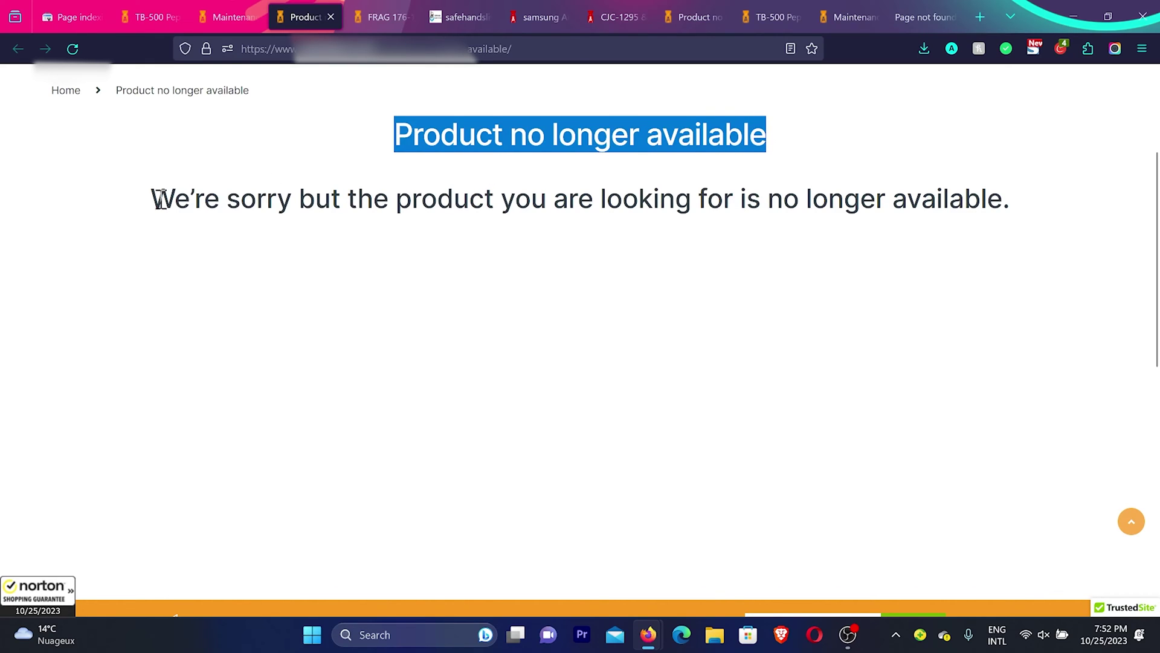
drag(156, 199, 1038, 229)
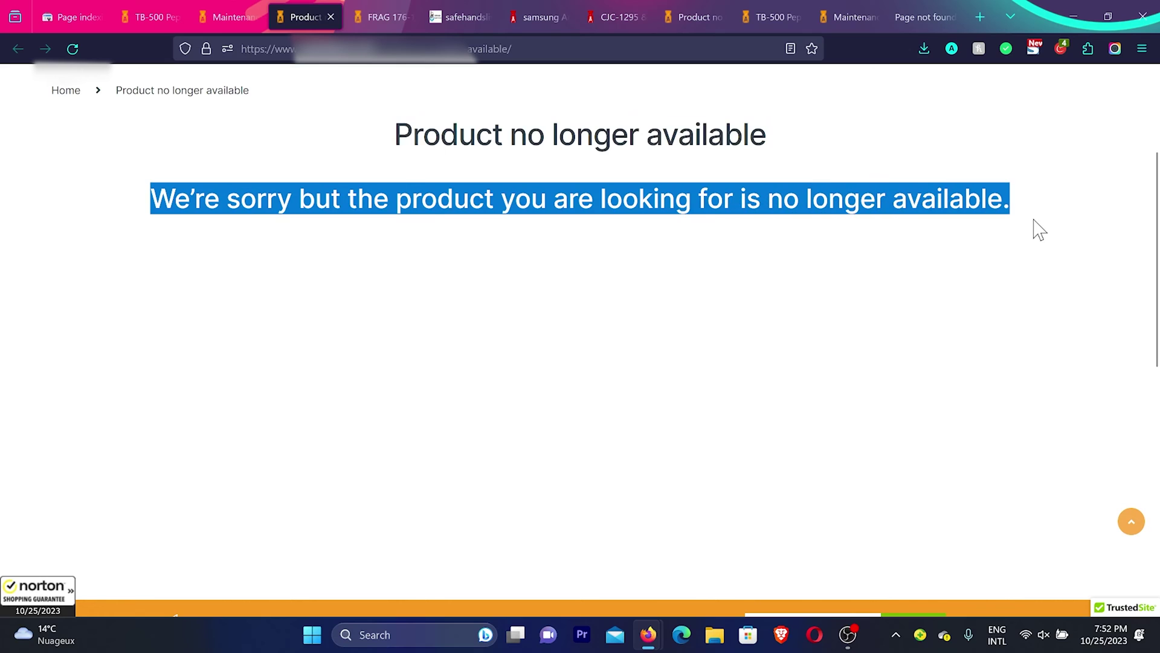
right_click(448, 296)
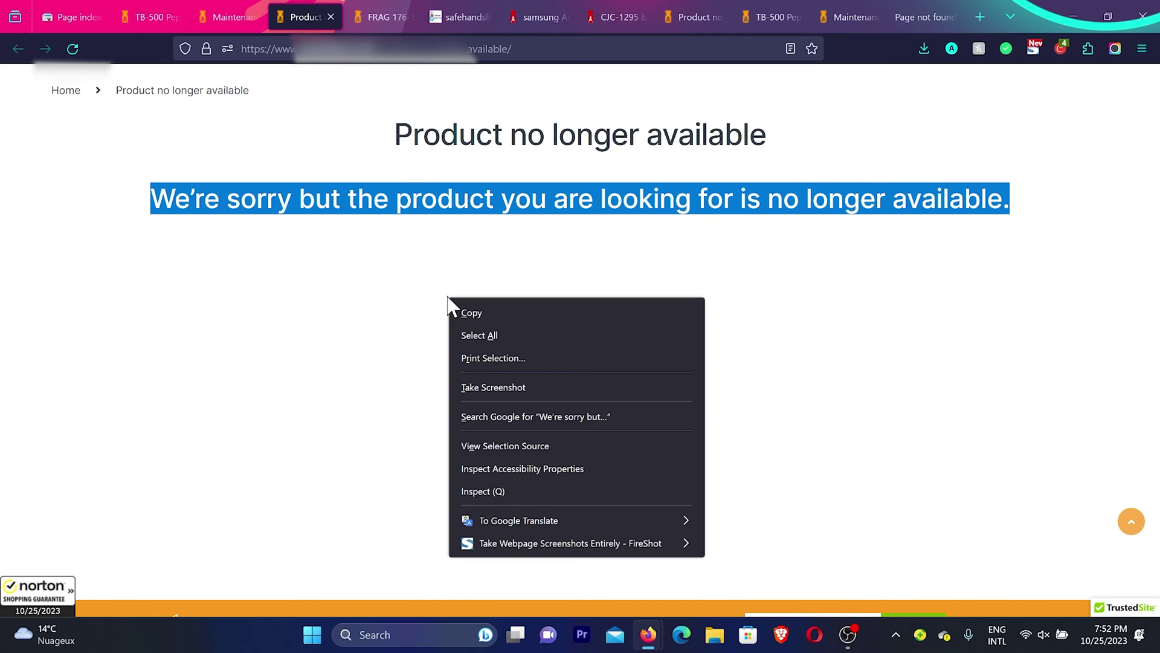
click(516, 494)
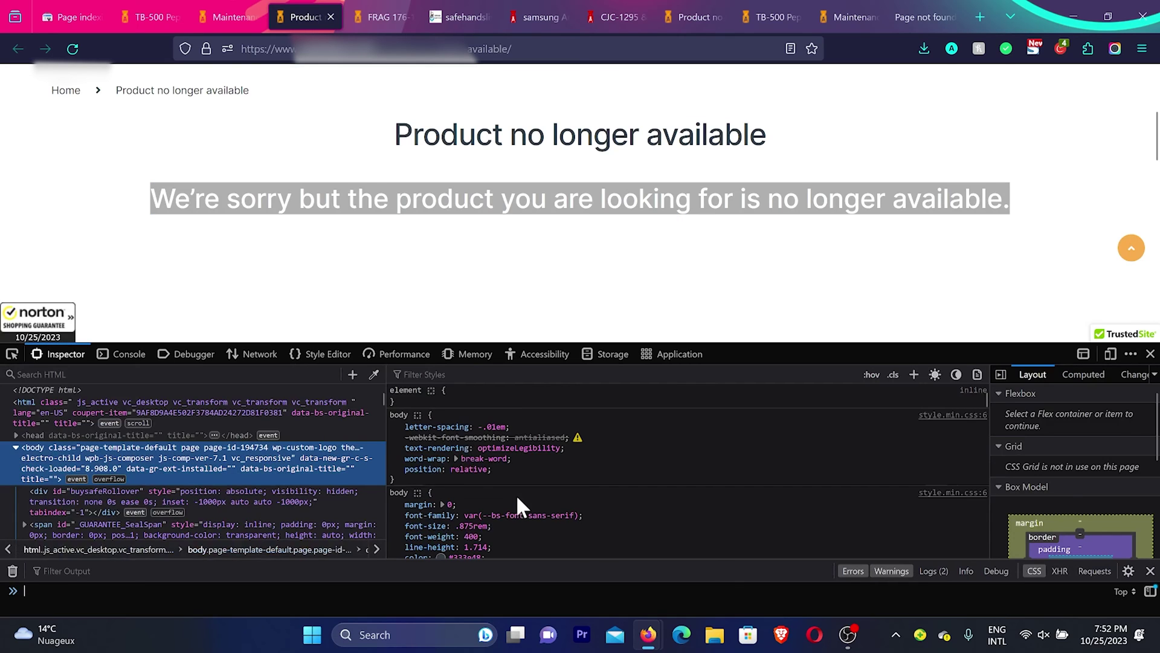
click(243, 355)
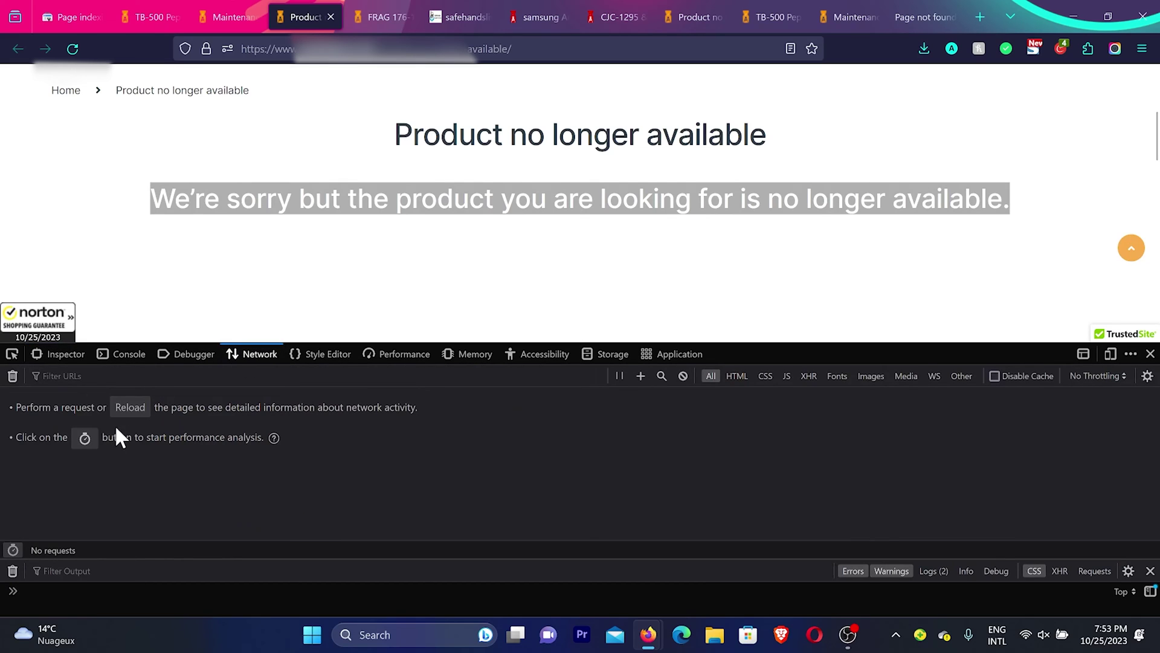
click(72, 48)
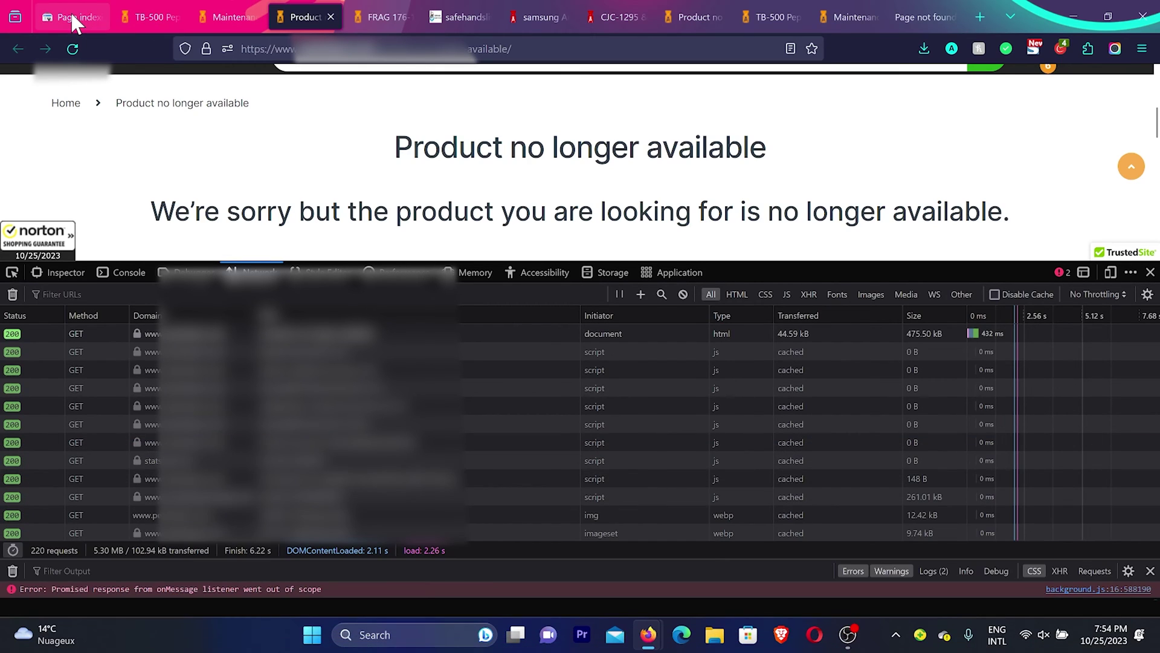
Live-test the tb-500-thymosin-b4-2mg URL and view the tested page's screenshot.
click(70, 15)
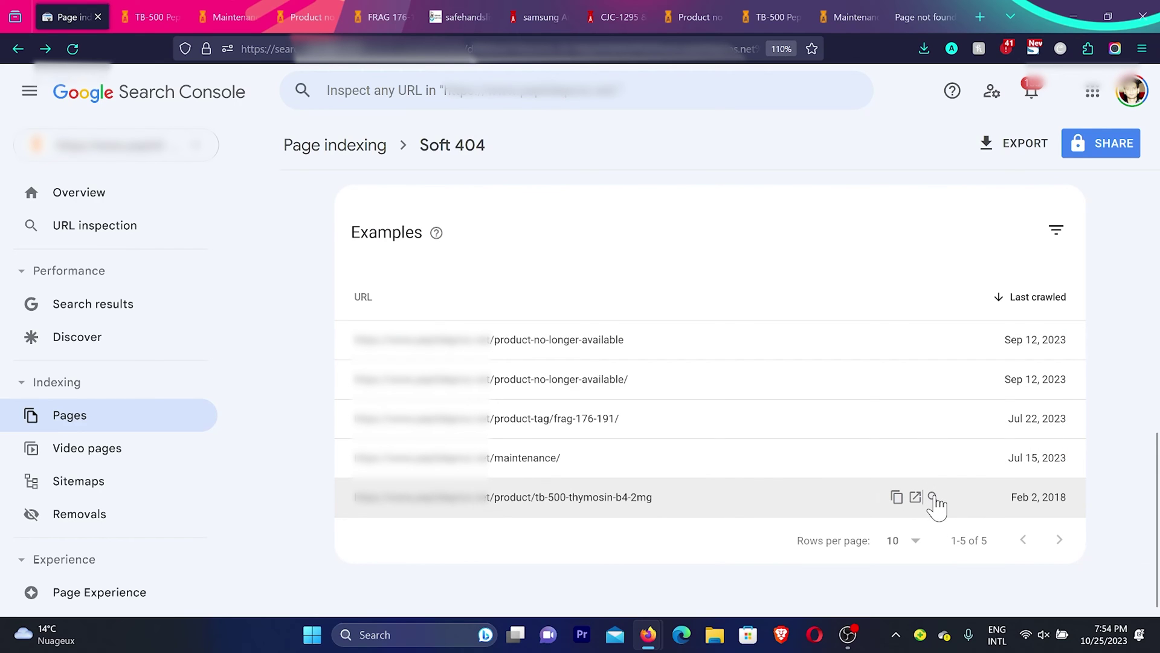
click(933, 497)
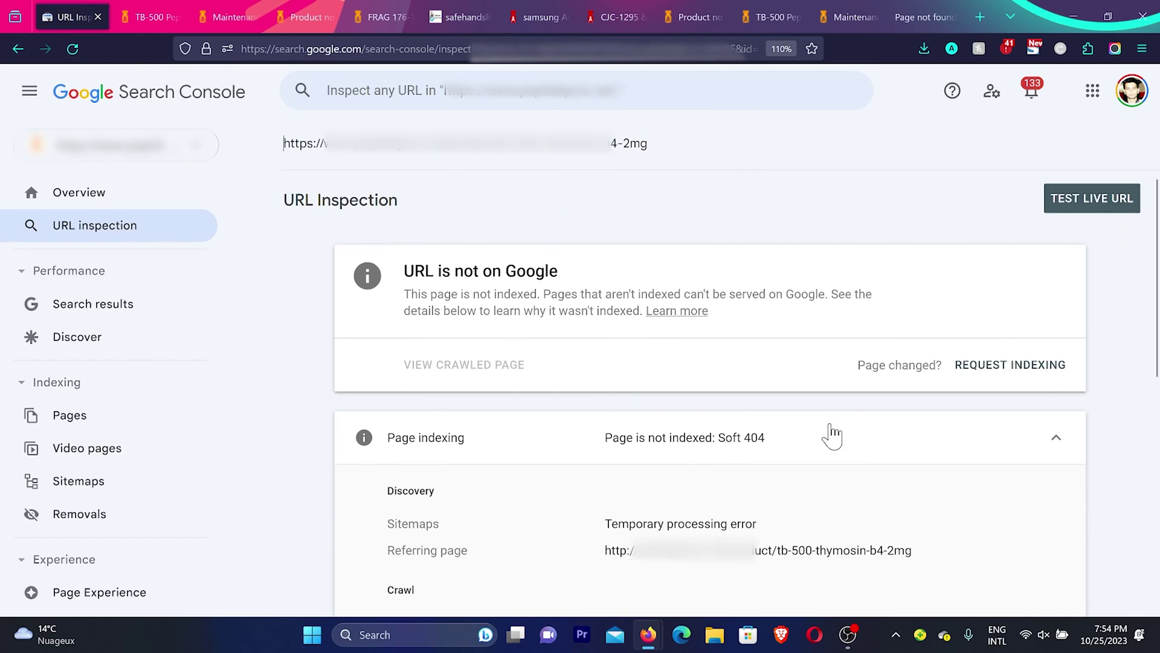
click(1094, 200)
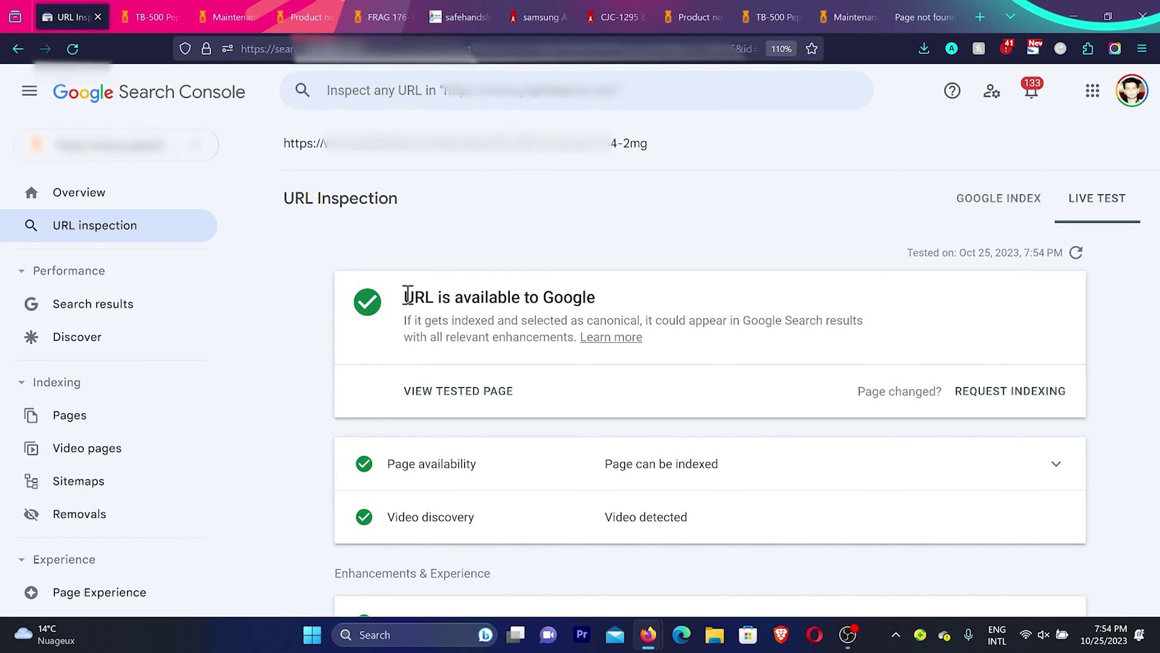
drag(405, 297, 573, 297)
click(454, 394)
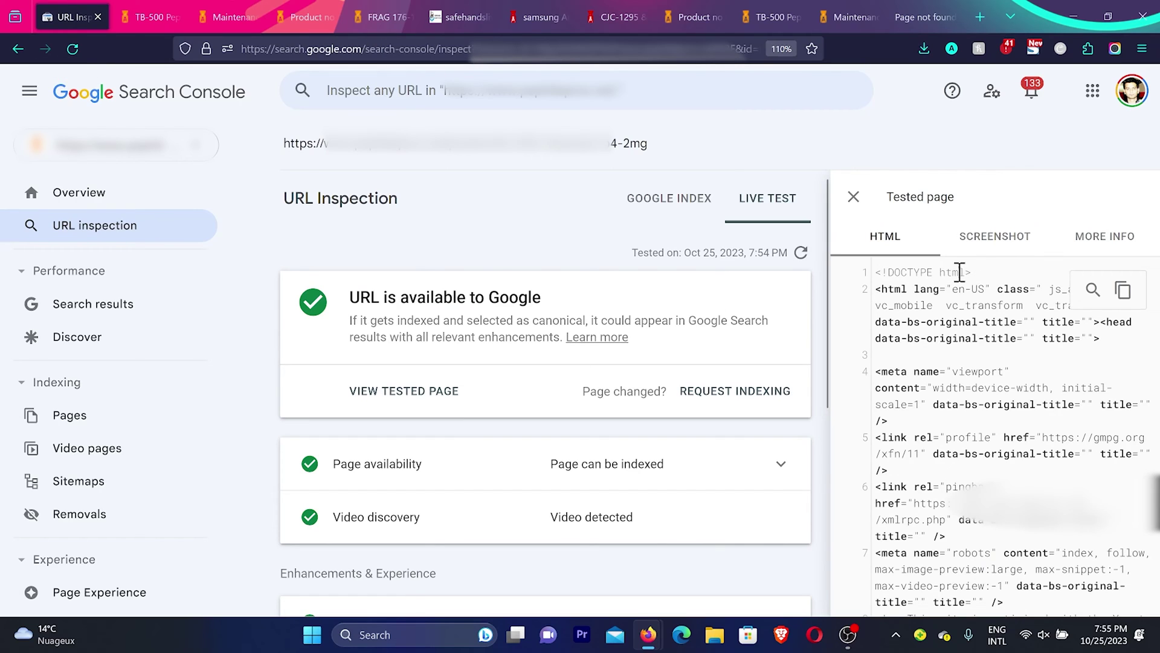
click(994, 237)
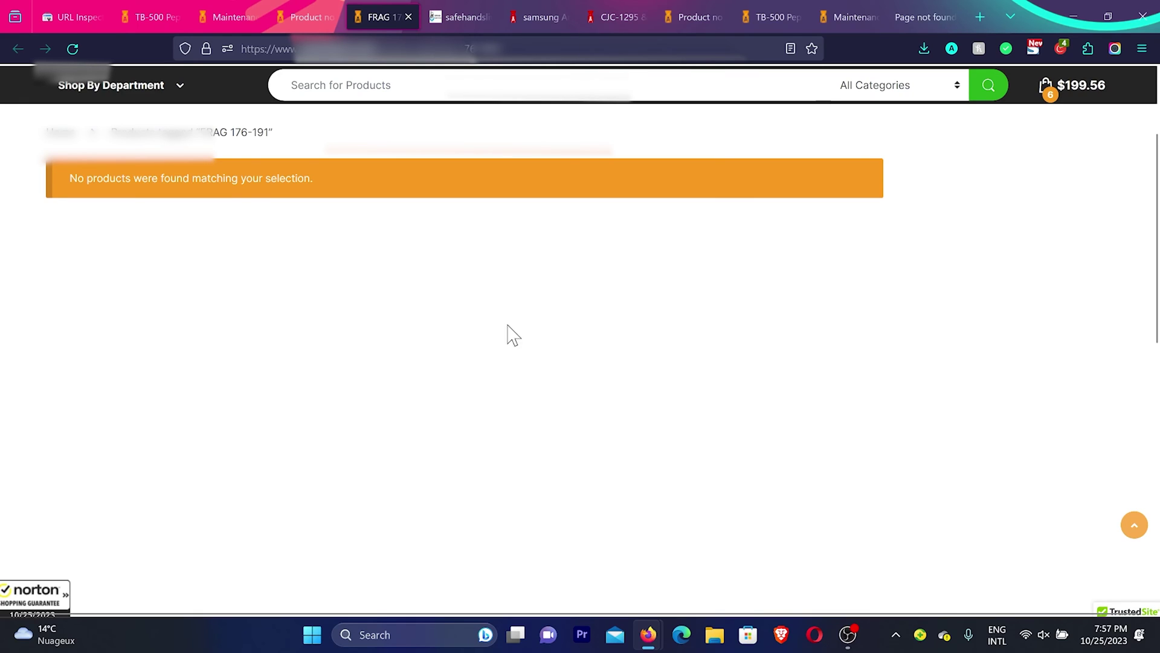
Inspect the FRAG 176-191 tag page and check the developer tools Console for errors.
right_click(454, 305)
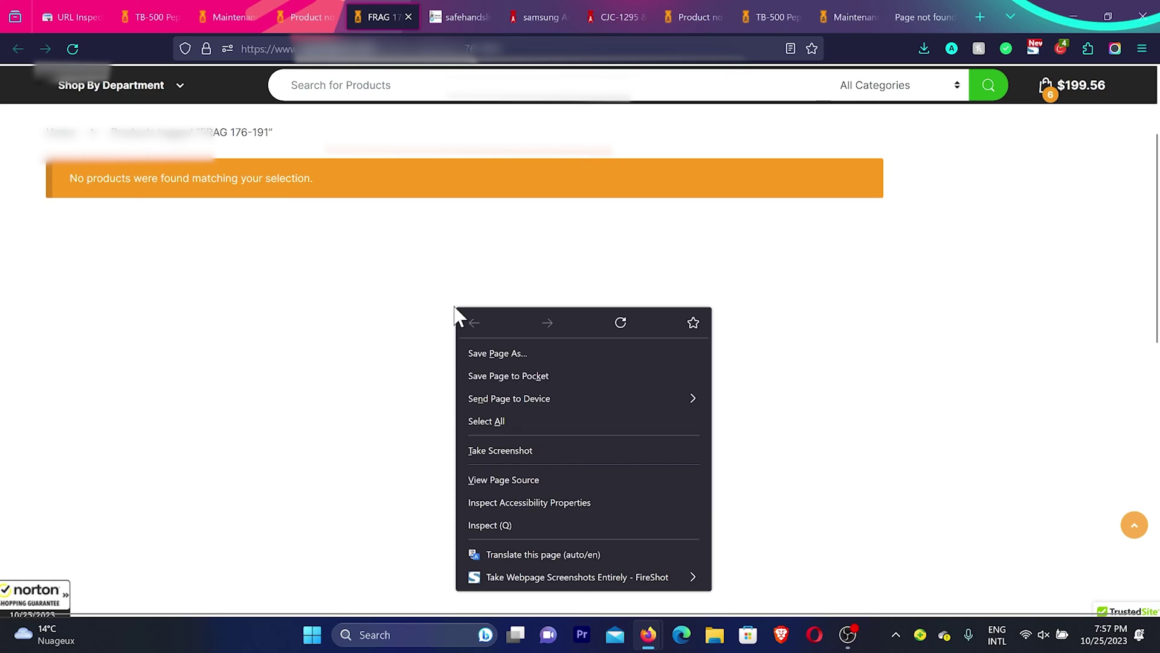
click(559, 523)
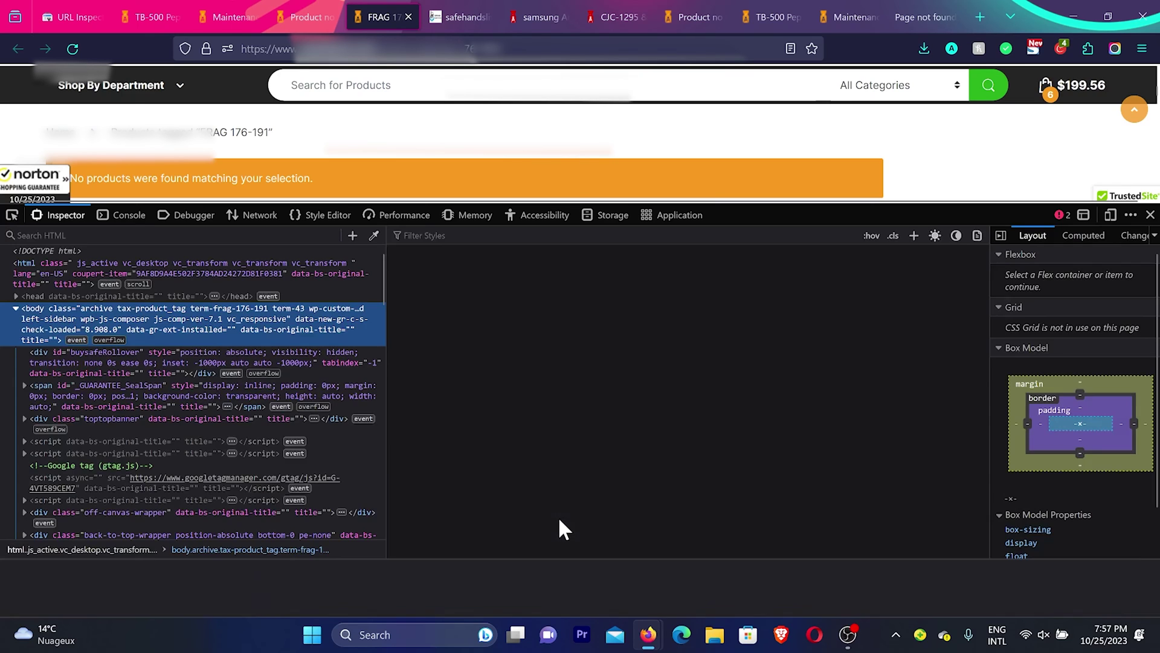
click(128, 214)
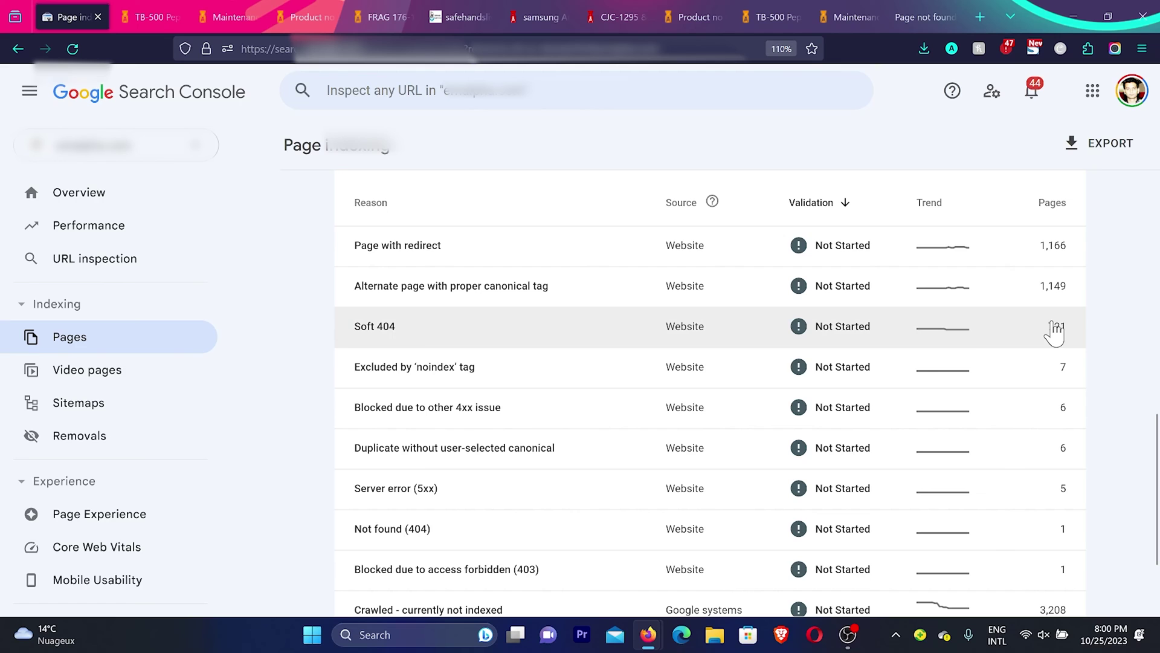
Open this property's Soft 404 report and scroll through its 721 affected URLs.
click(495, 333)
scroll(717, 336, down, 2)
scroll(721, 410, down, 1)
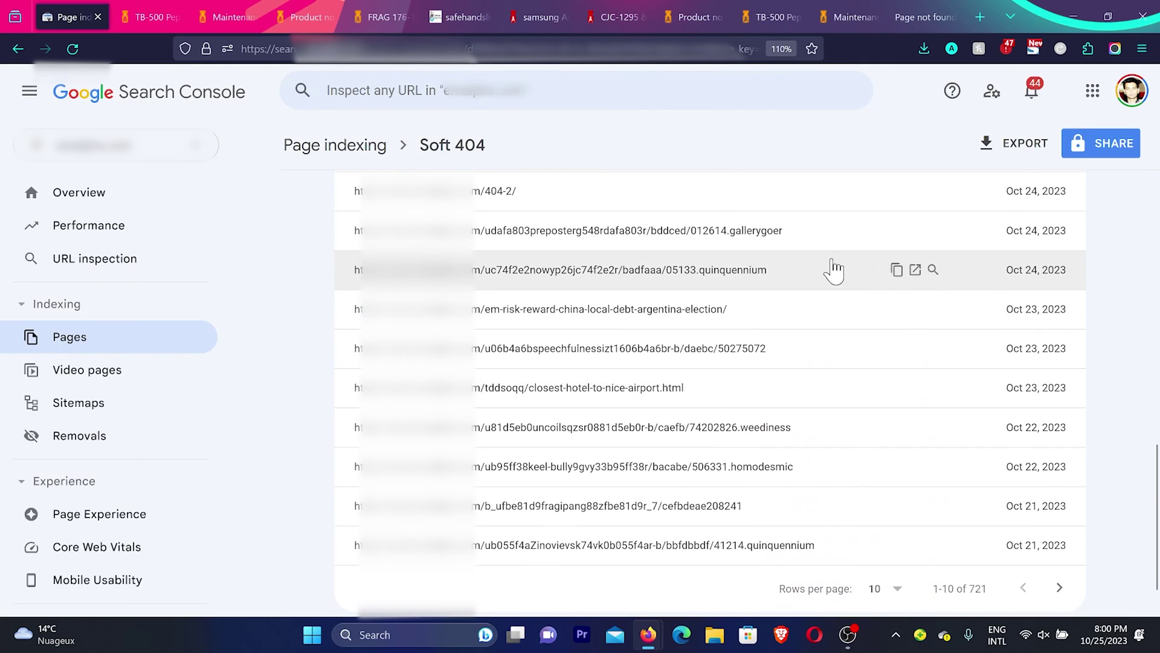